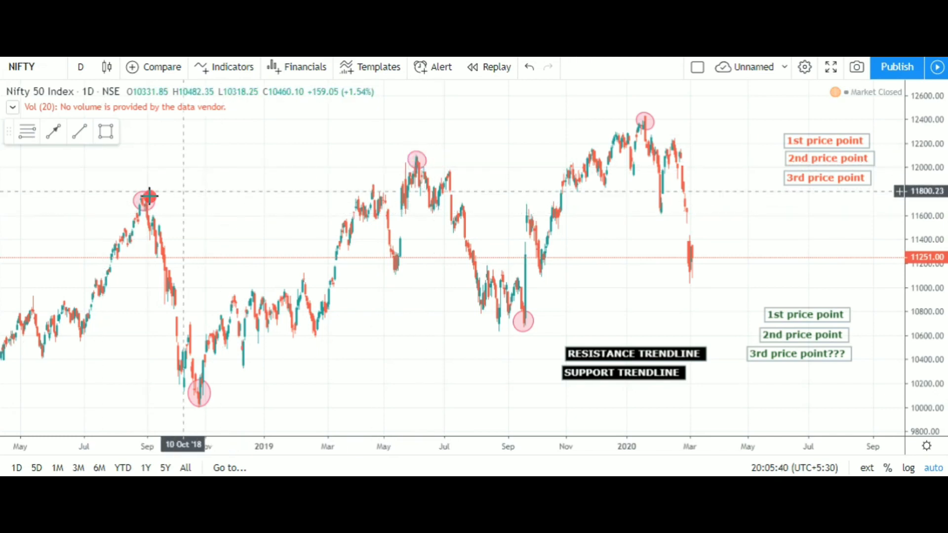
# - Label the three NIFTY highs 1st, 2nd and 3rd price point and join them with a trendline from Sep 2018 to Jan 2020
pyautogui.moveTo(843, 144); pyautogui.dragTo(143, 192)
pyautogui.moveTo(817, 157); pyautogui.dragTo(413, 140)
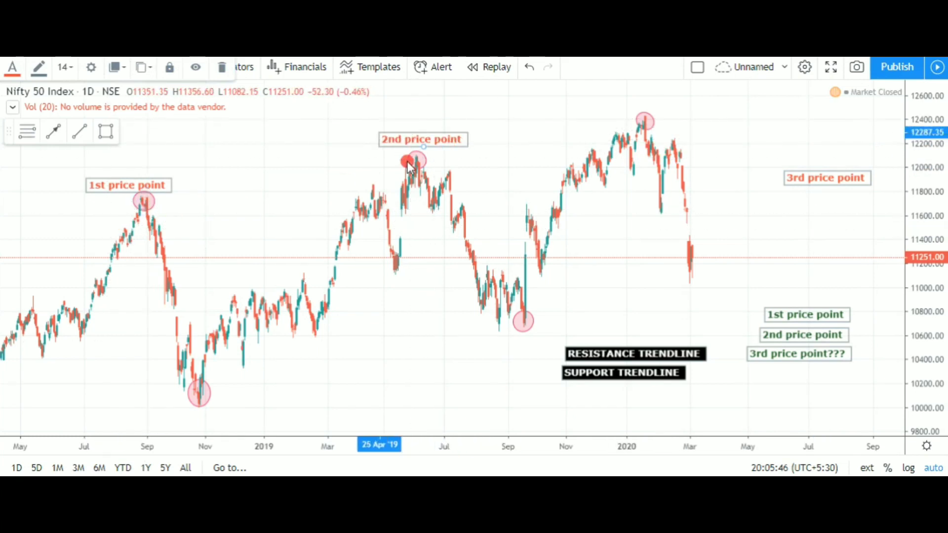
pyautogui.click(79, 143)
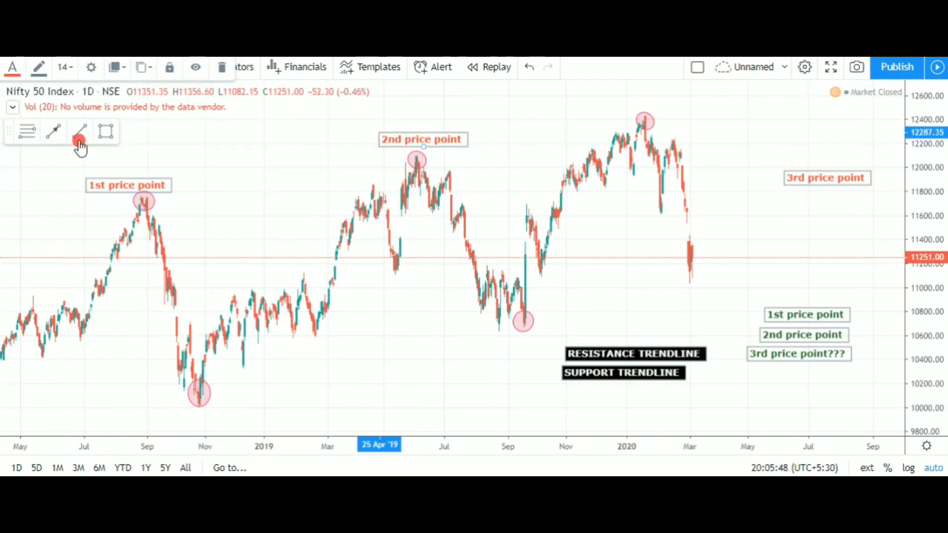
pyautogui.click(104, 212)
pyautogui.click(478, 148)
pyautogui.moveTo(479, 149); pyautogui.dragTo(483, 153)
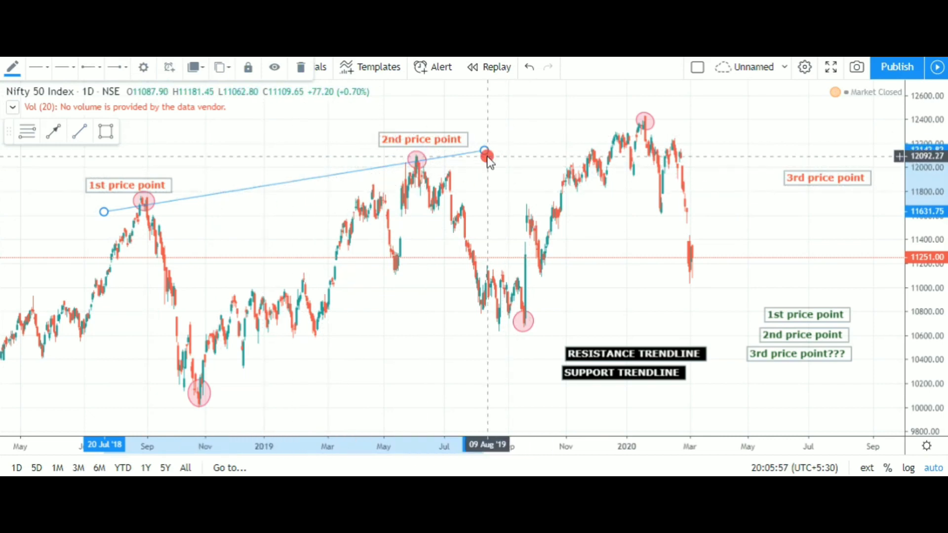
pyautogui.moveTo(487, 153); pyautogui.dragTo(720, 106)
pyautogui.moveTo(825, 182); pyautogui.dragTo(644, 102)
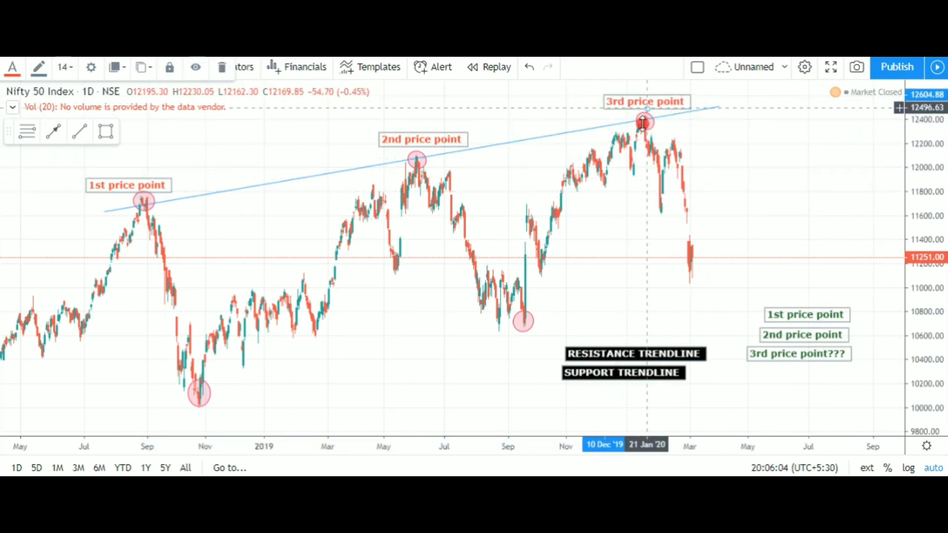
# - Move the RESISTANCE TRENDLINE label beside the upper NIFTY line near the 2nd price point
pyautogui.scroll(1, 589, 122)
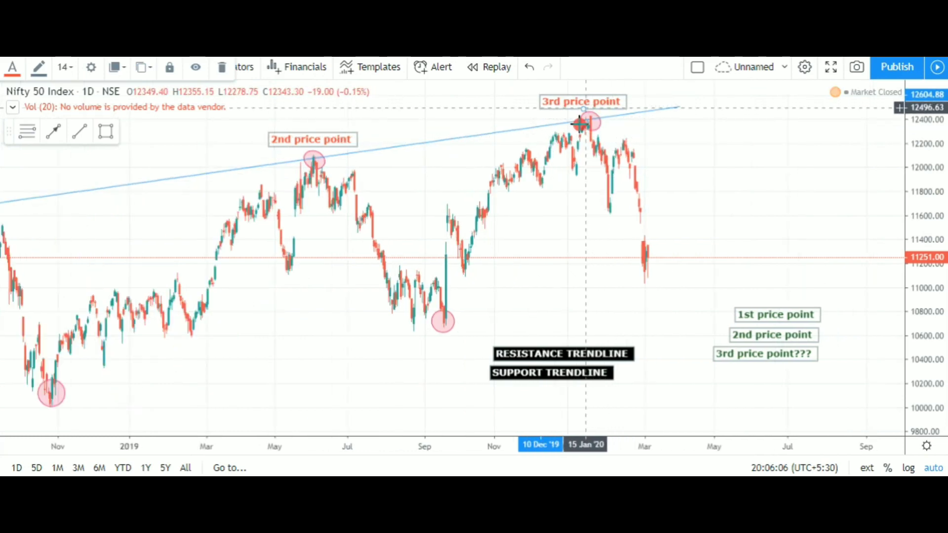
pyautogui.scroll(2, 577, 124)
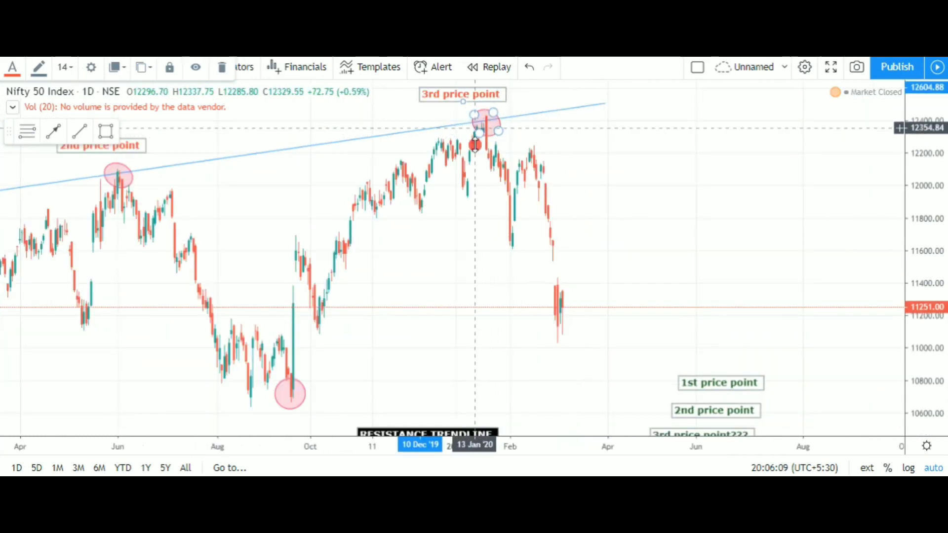
pyautogui.scroll(-3, 478, 152)
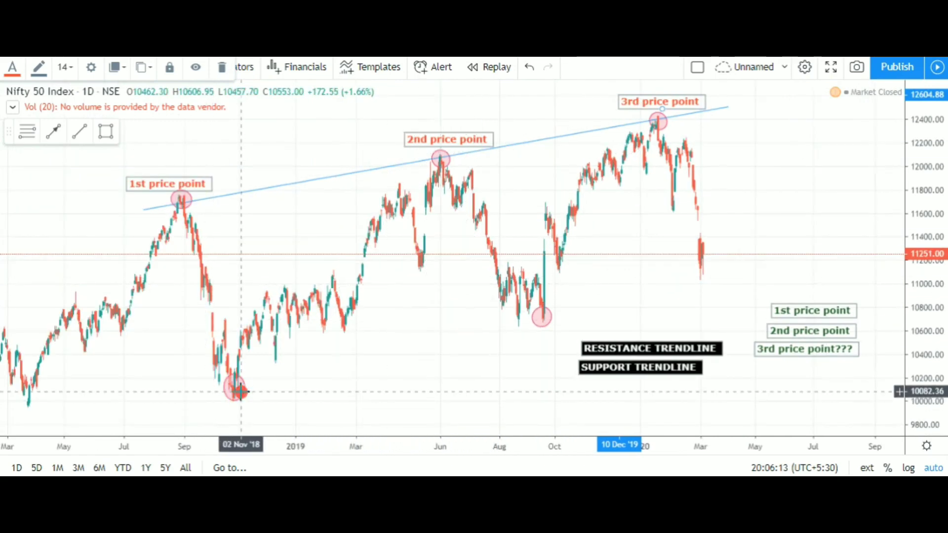
pyautogui.scroll(-1, 243, 391)
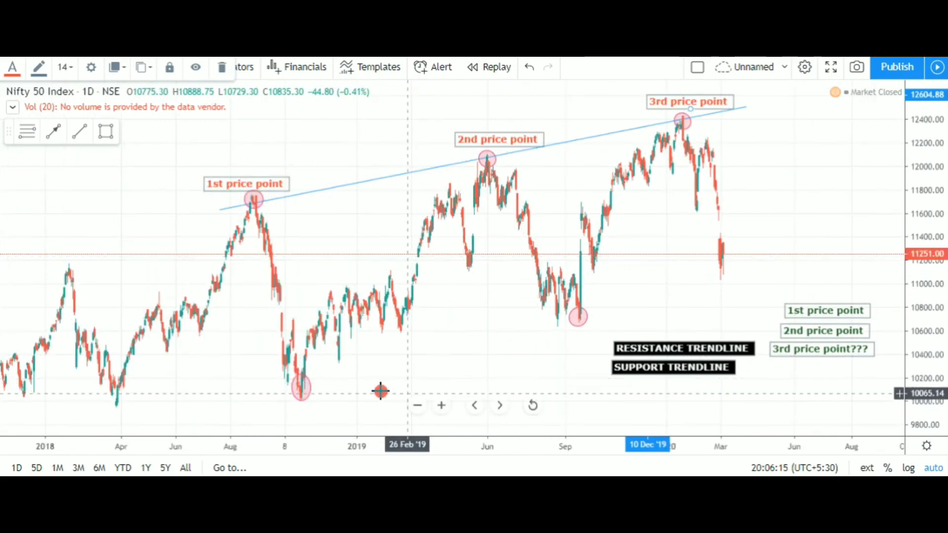
pyautogui.click(306, 394)
pyautogui.click(505, 329)
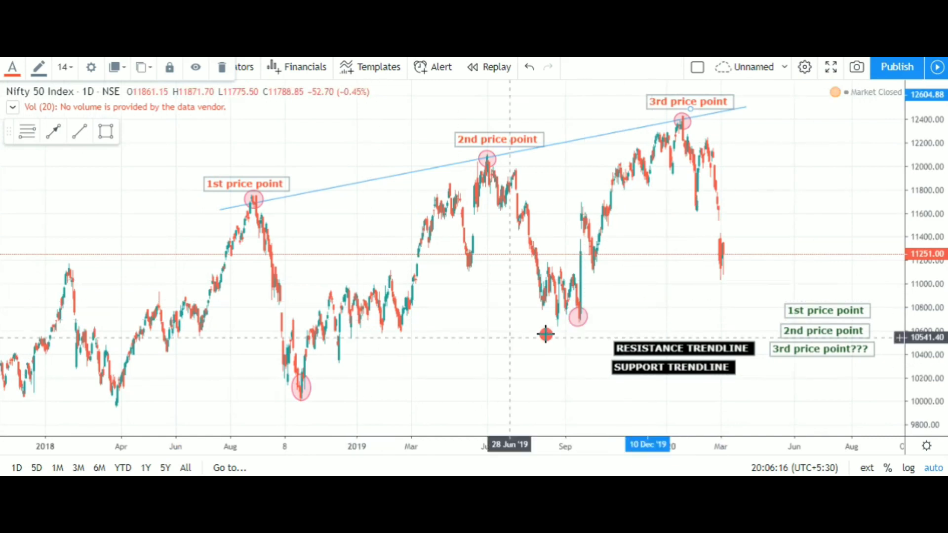
pyautogui.moveTo(687, 350); pyautogui.dragTo(390, 154)
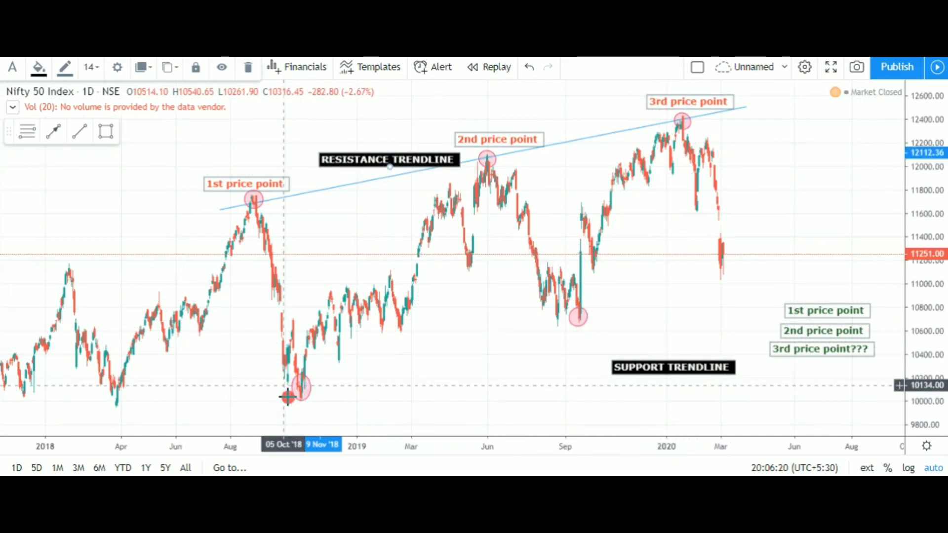
pyautogui.click(581, 318)
pyautogui.click(432, 380)
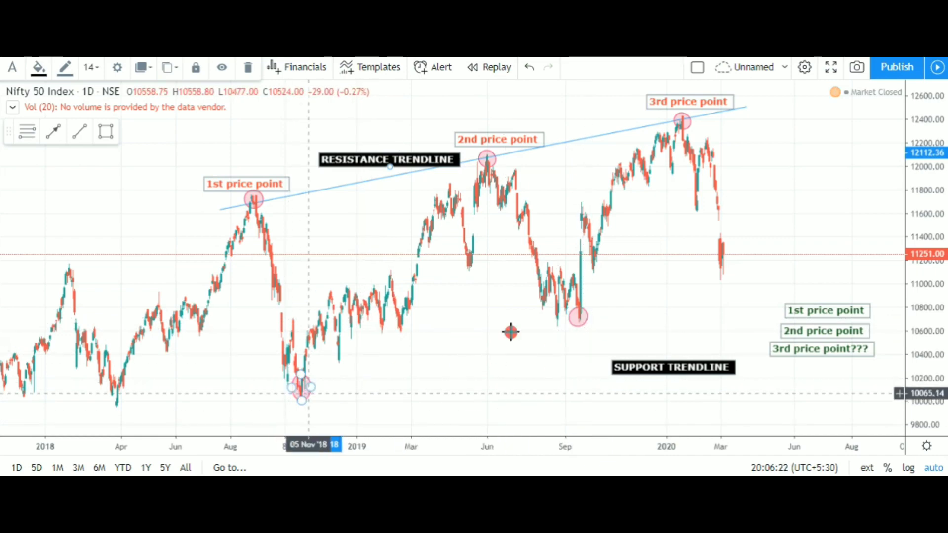
pyautogui.click(79, 130)
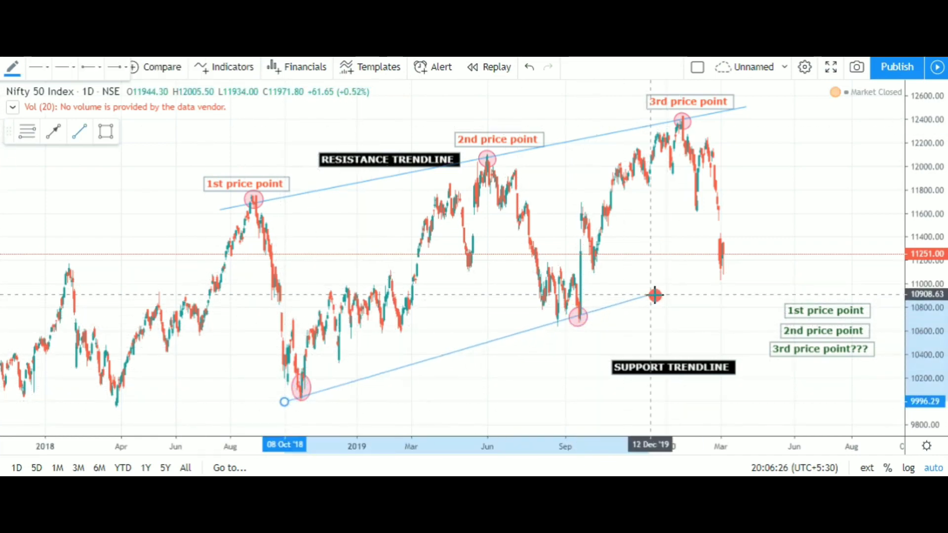
# - Draw the support line past the Sep 2019 low into 2020 and place its 3rd price point label
pyautogui.click(655, 295)
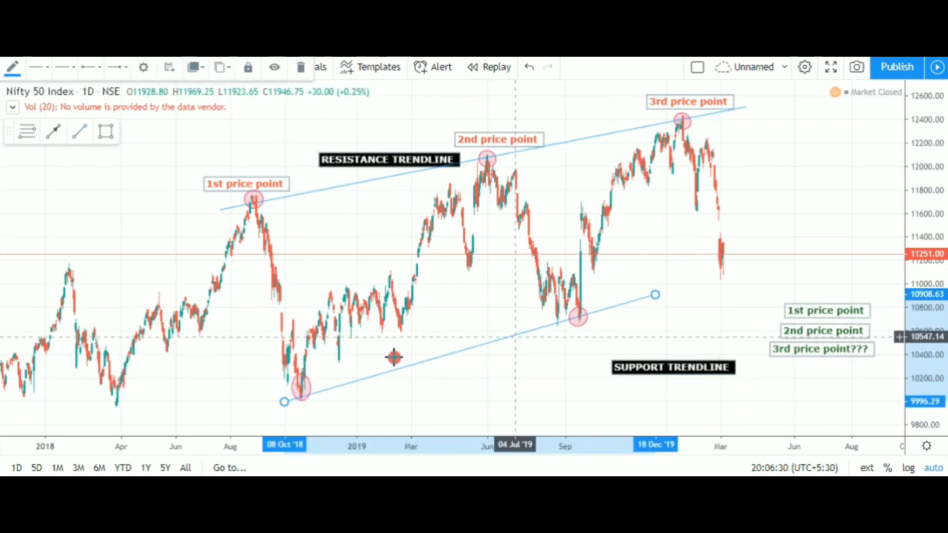
pyautogui.moveTo(673, 291); pyautogui.dragTo(842, 243)
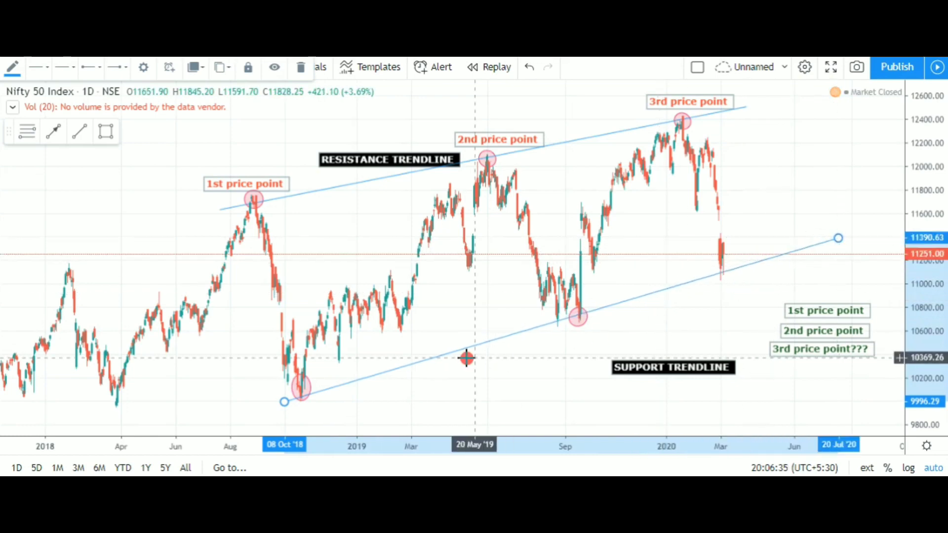
pyautogui.scroll(3, 706, 300)
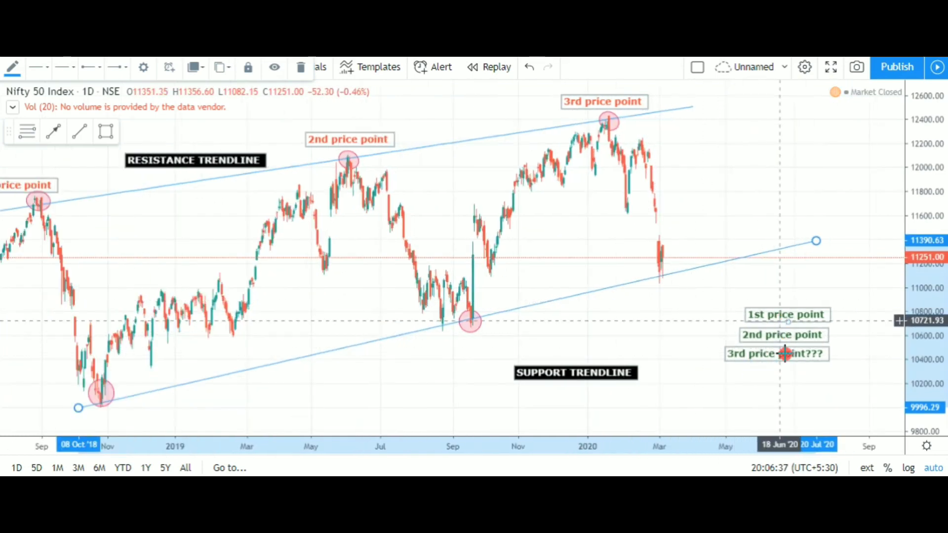
pyautogui.moveTo(785, 355); pyautogui.dragTo(699, 296)
# - Place the green 1st and 2nd price point labels under the lows and the SUPPORT TRENDLINE label on the line
pyautogui.click(773, 314)
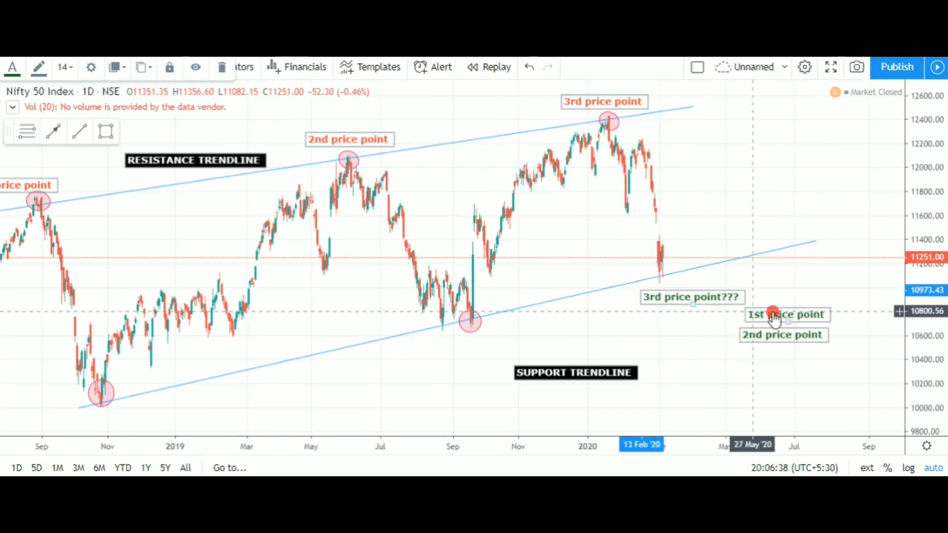
pyautogui.moveTo(780, 320); pyautogui.dragTo(153, 417)
pyautogui.moveTo(779, 339)
pyautogui.mouseDown()
pyautogui.moveTo(431, 387)
pyautogui.moveTo(447, 352)
pyautogui.mouseUp()
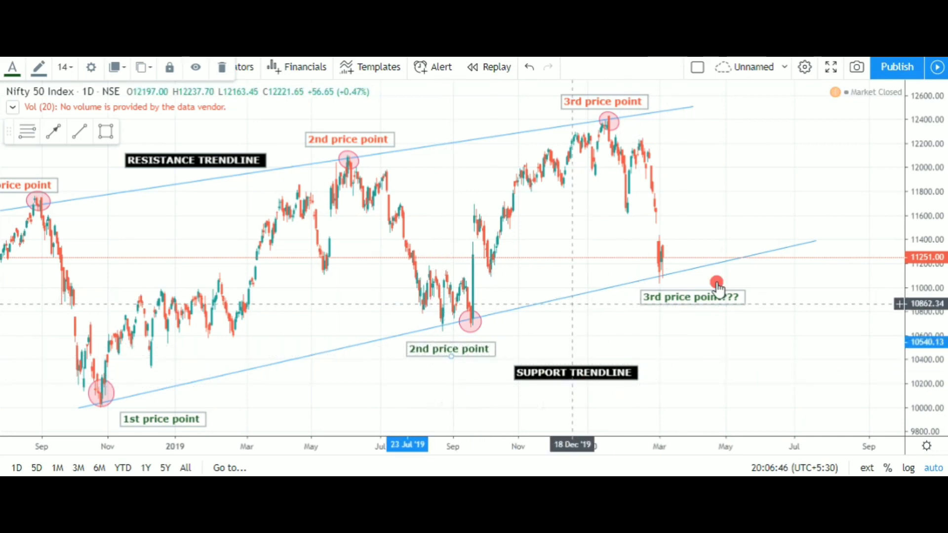
pyautogui.scroll(-3, 750, 316)
pyautogui.moveTo(701, 367)
pyautogui.mouseDown()
pyautogui.moveTo(658, 306)
pyautogui.moveTo(655, 280)
pyautogui.mouseUp()
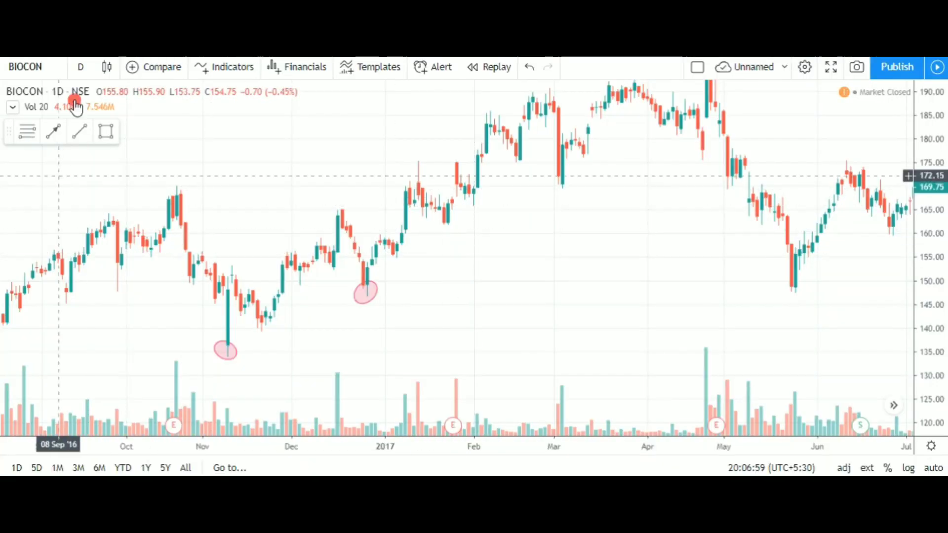
# - Draw a BIOCON trendline from the circled Nov 2016 low past the Dec low, extended to May 2017
pyautogui.click(229, 353)
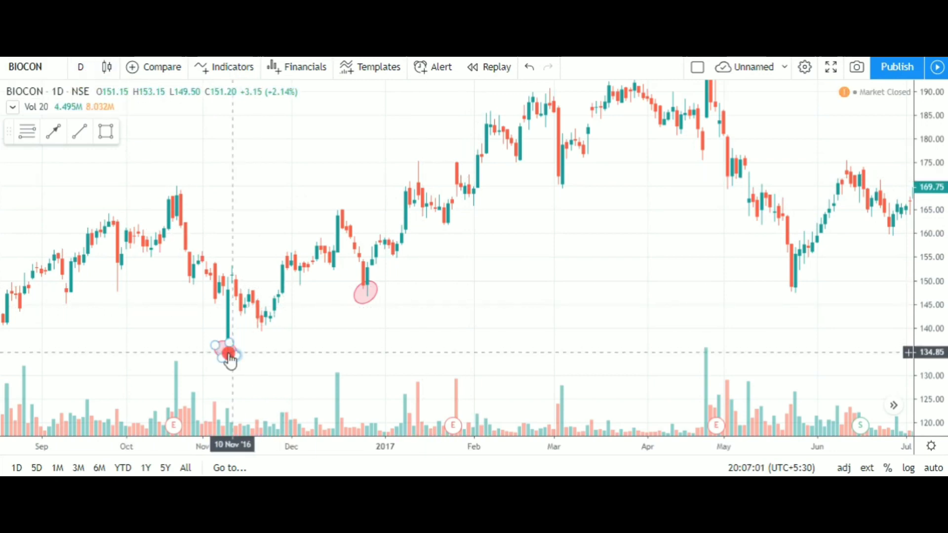
pyautogui.click(368, 293)
pyautogui.click(225, 348)
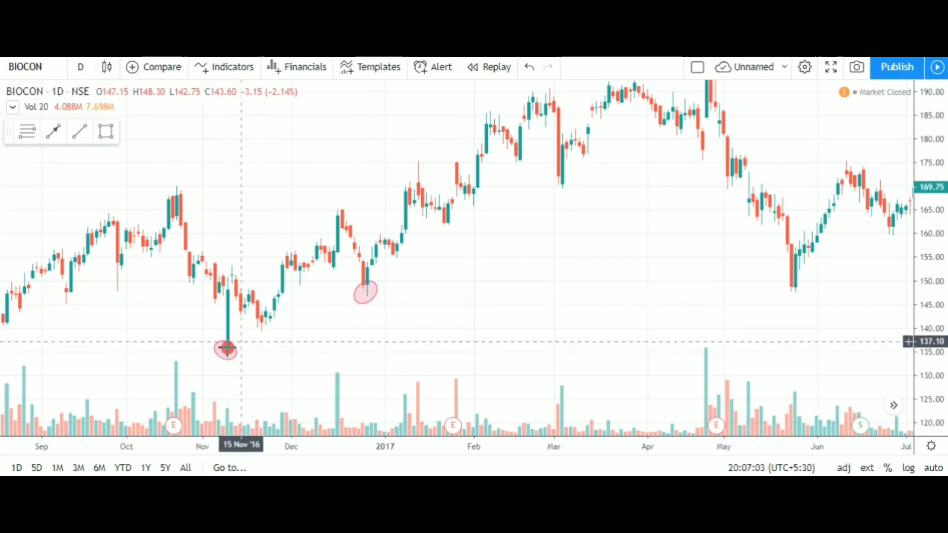
pyautogui.click(368, 292)
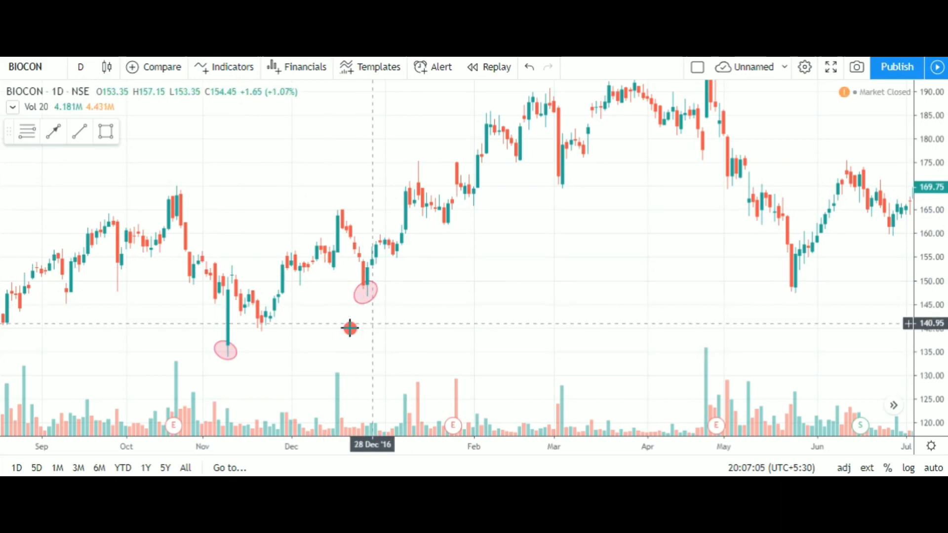
pyautogui.click(306, 334)
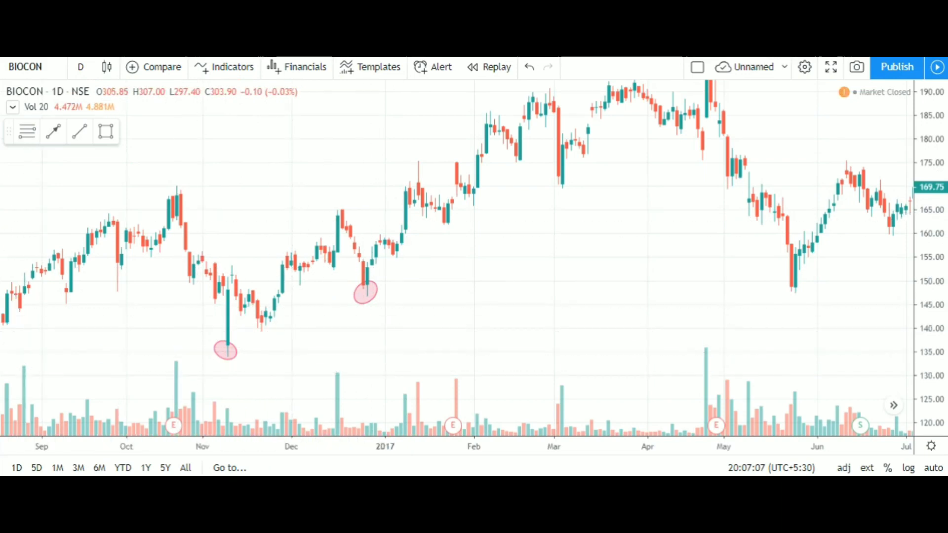
pyautogui.hotkey('alt', 't')
pyautogui.click(227, 351)
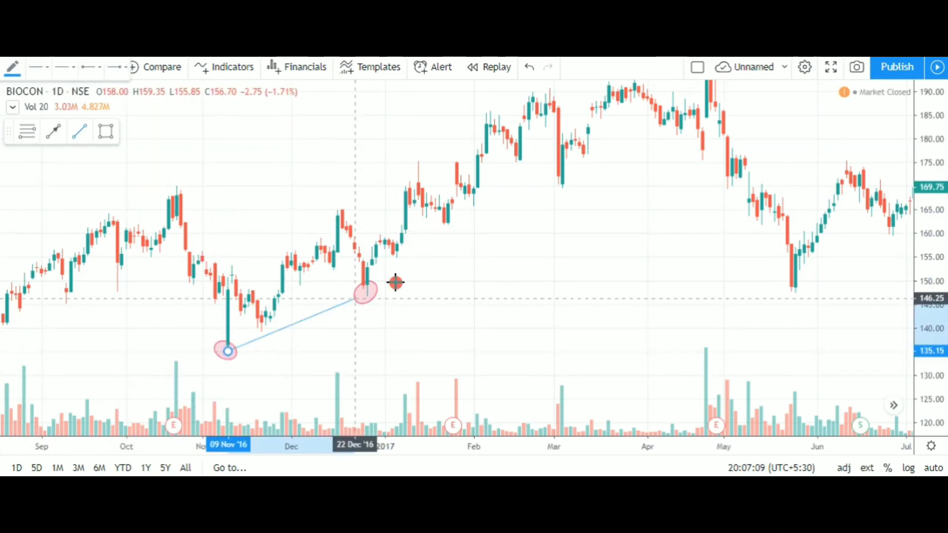
pyautogui.moveTo(573, 220)
pyautogui.mouseDown()
pyautogui.moveTo(469, 233)
pyautogui.moveTo(443, 249)
pyautogui.mouseUp()
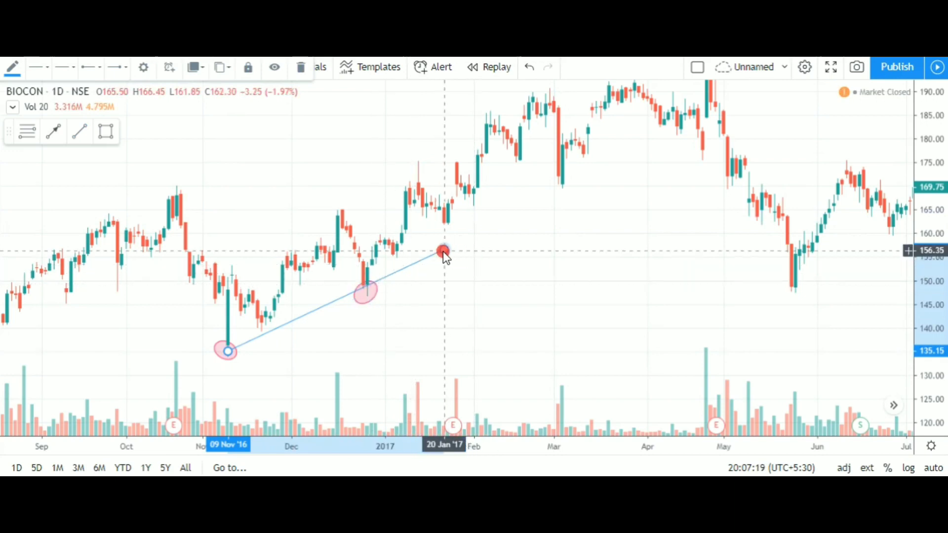
pyautogui.moveTo(443, 251); pyautogui.dragTo(787, 77)
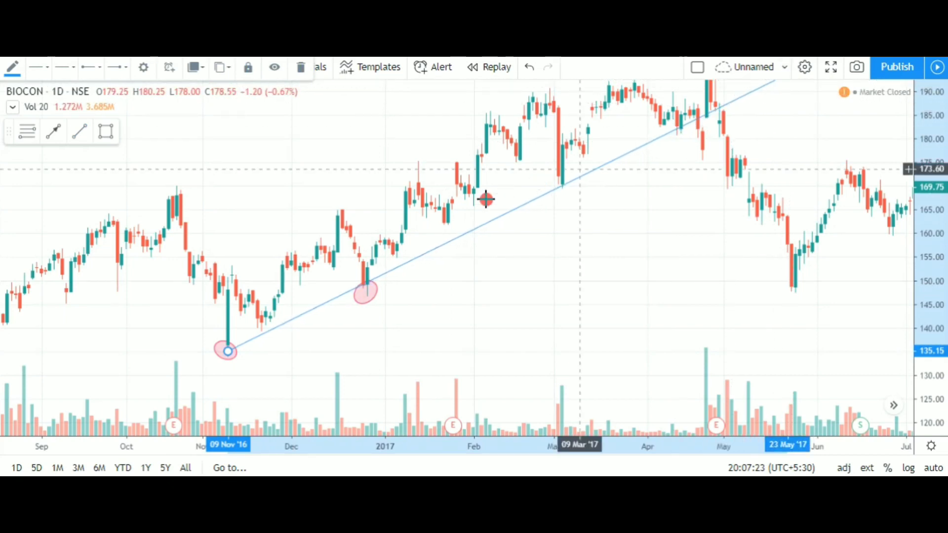
pyautogui.scroll(-1, 645, 199)
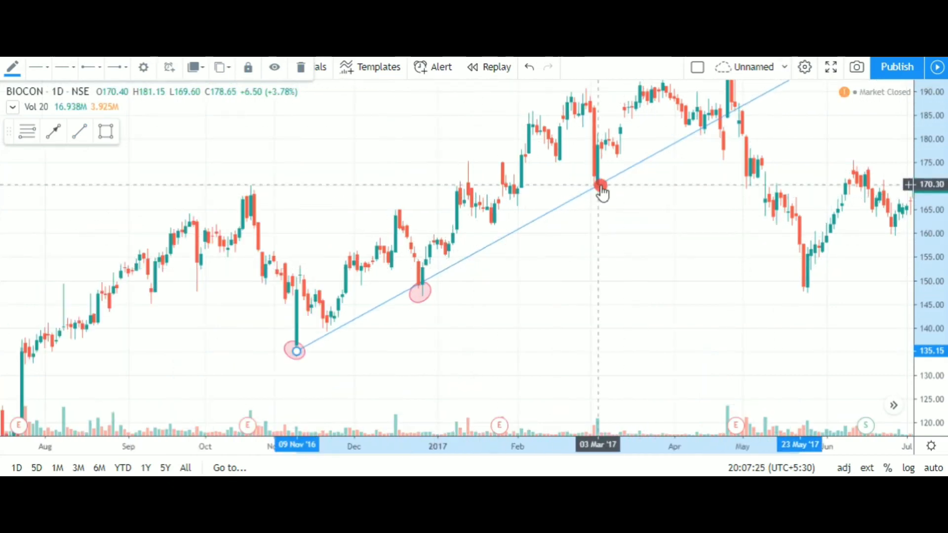
pyautogui.scroll(2, 588, 190)
pyautogui.moveTo(569, 229); pyautogui.dragTo(500, 202)
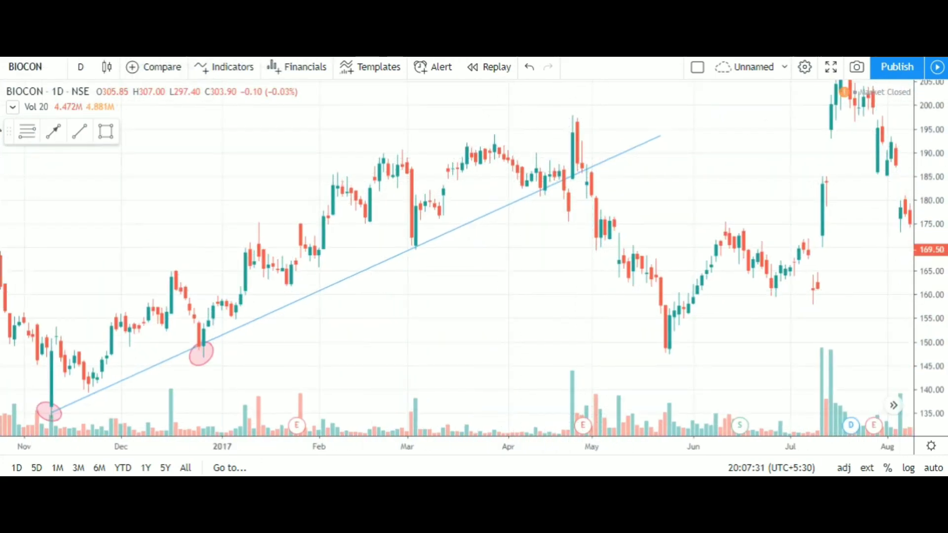
# - Draw a downward arrow from the 5 May '17 BIOCON high to the 26 May '17 low
pyautogui.click(2, 132)
pyautogui.click(32, 307)
pyautogui.click(605, 177)
pyautogui.click(674, 286)
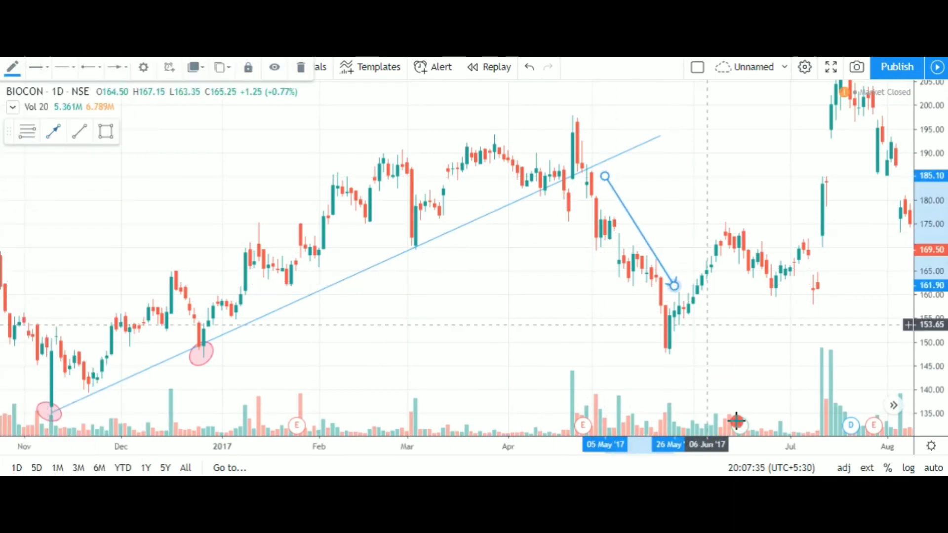
pyautogui.scroll(-2, 449, 301)
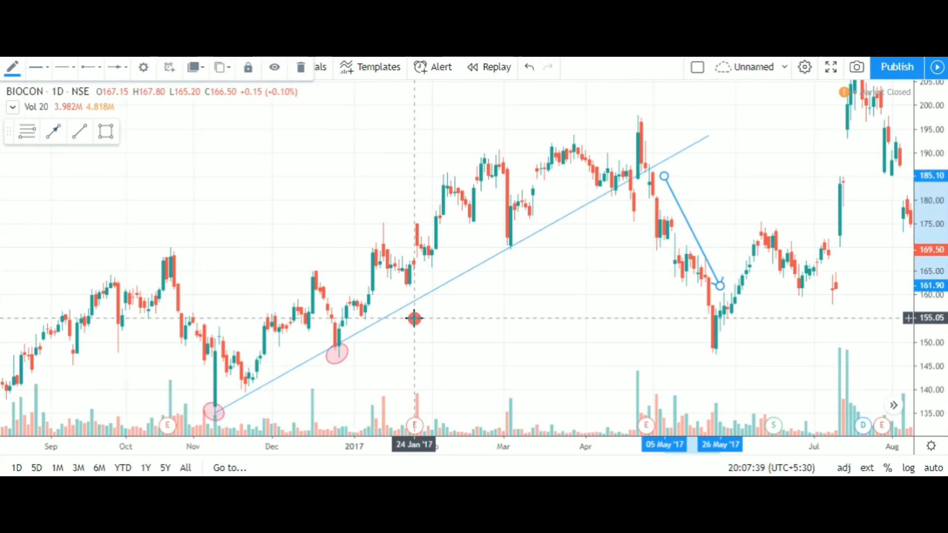
pyautogui.scroll(-1, 414, 317)
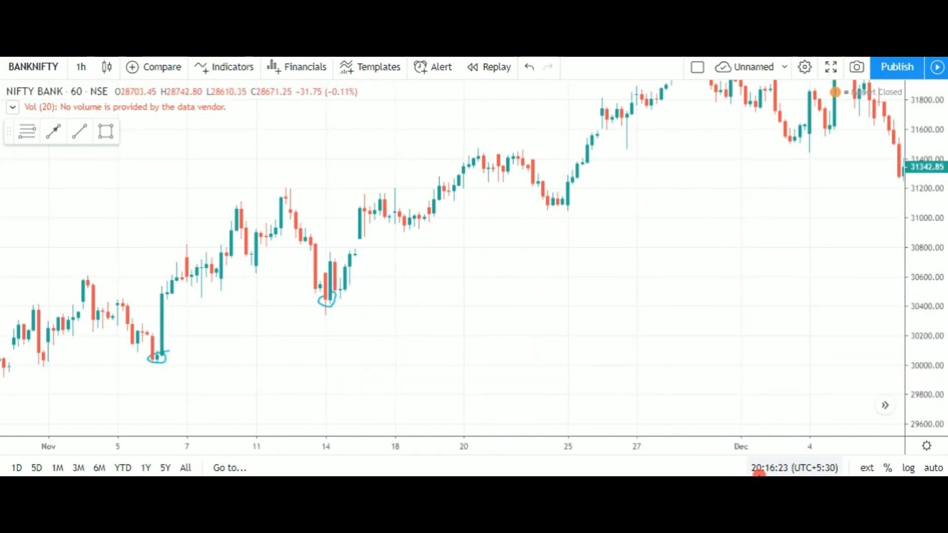
# - Draw a BANKNIFTY trendline from the 6 Nov low through the 14 Nov low, extended to 4 Dec '19
pyautogui.hotkey('alt', 't')
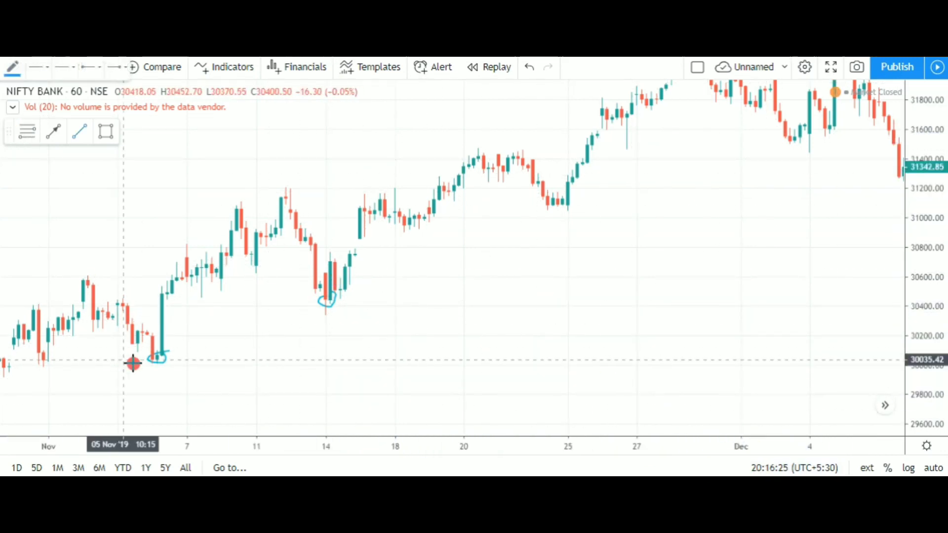
pyautogui.click(159, 359)
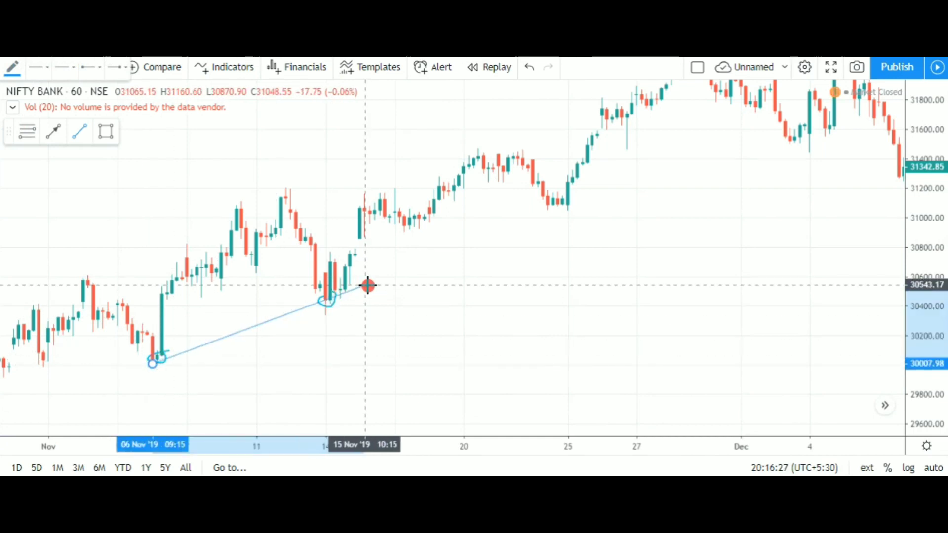
pyautogui.click(370, 285)
pyautogui.moveTo(371, 286)
pyautogui.mouseDown()
pyautogui.moveTo(775, 138)
pyautogui.moveTo(836, 91)
pyautogui.moveTo(839, 102)
pyautogui.mouseUp()
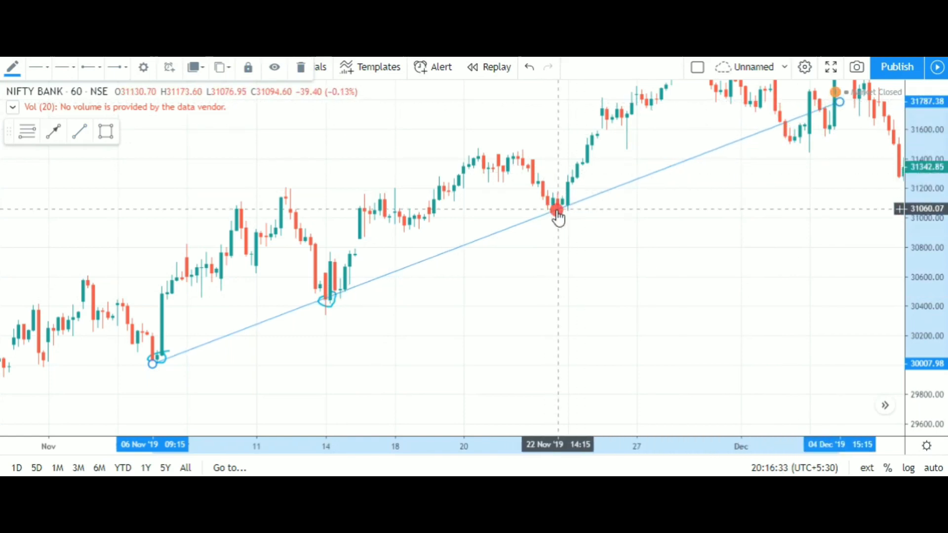
pyautogui.scroll(-2, 558, 211)
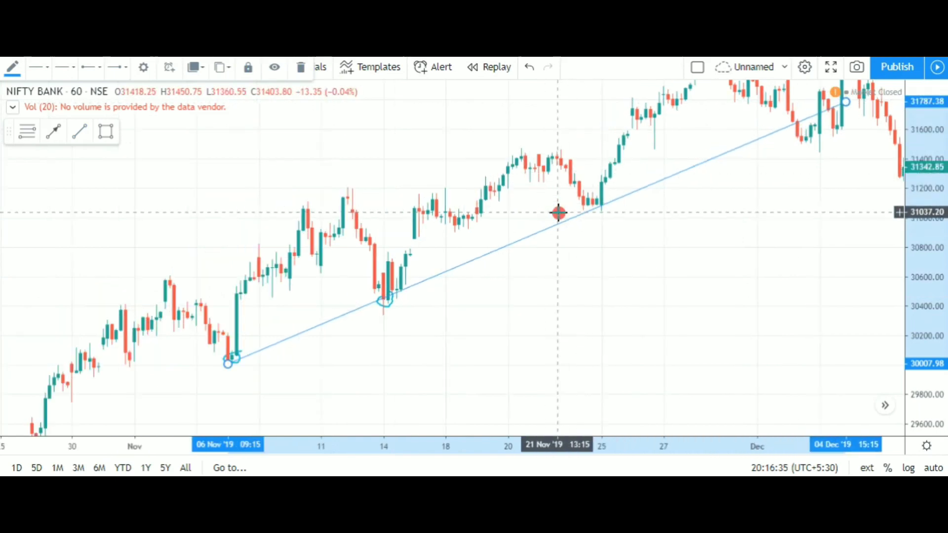
pyautogui.scroll(3, 558, 211)
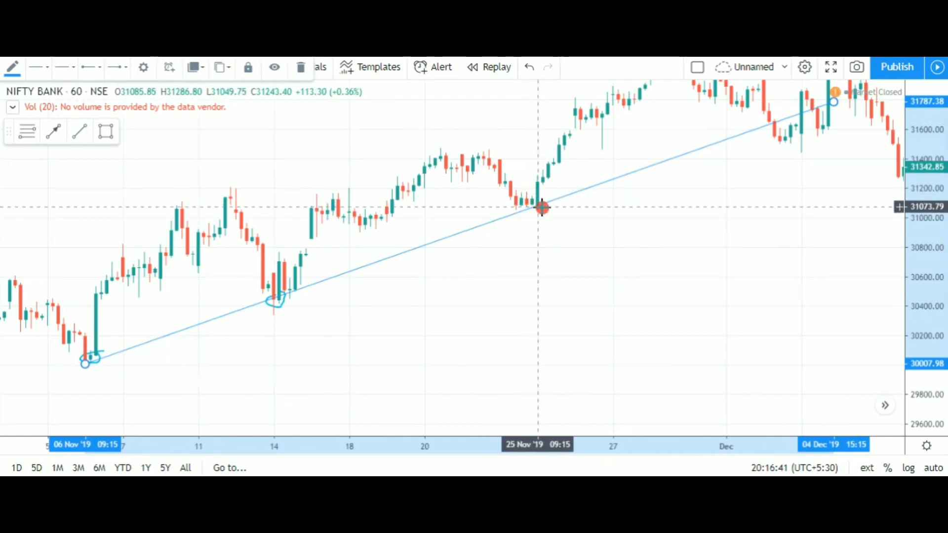
pyautogui.scroll(-1, 540, 213)
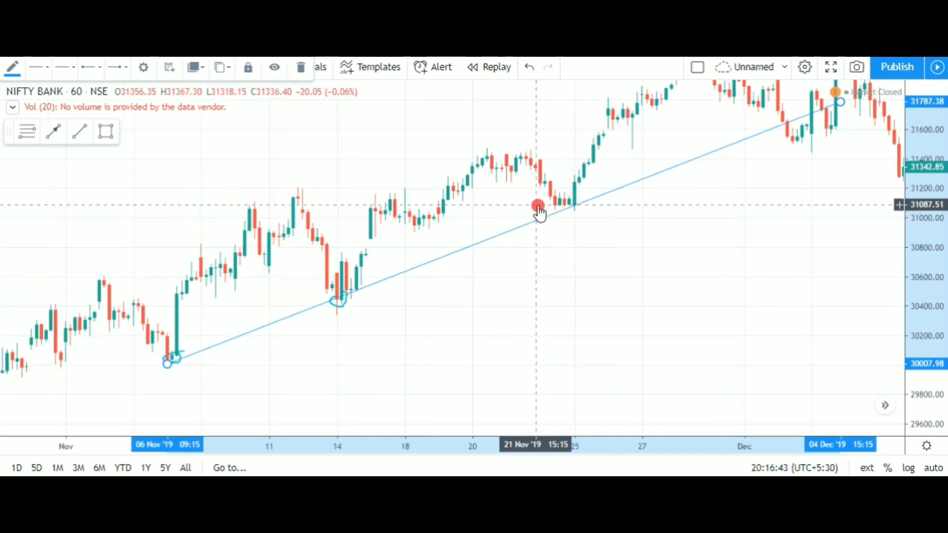
pyautogui.scroll(-1, 539, 214)
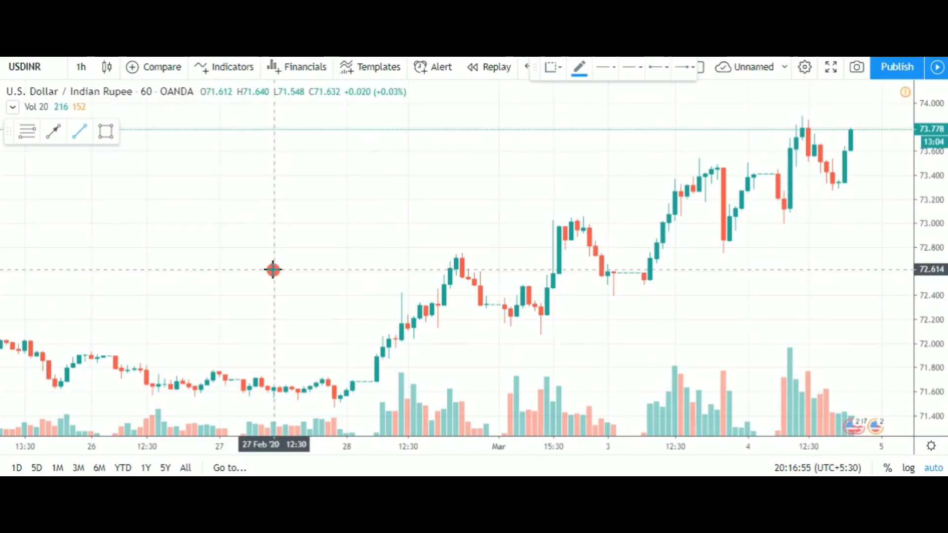
# - Draw a USDINR trendline from the 27 Feb low through the 2 Mar low to the latest bars
pyautogui.scroll(1, 463, 346)
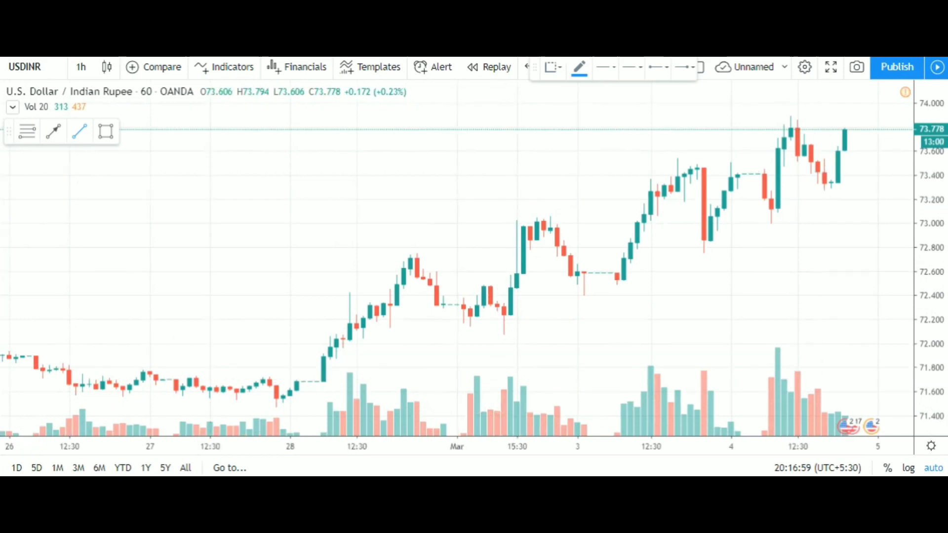
pyautogui.click(276, 401)
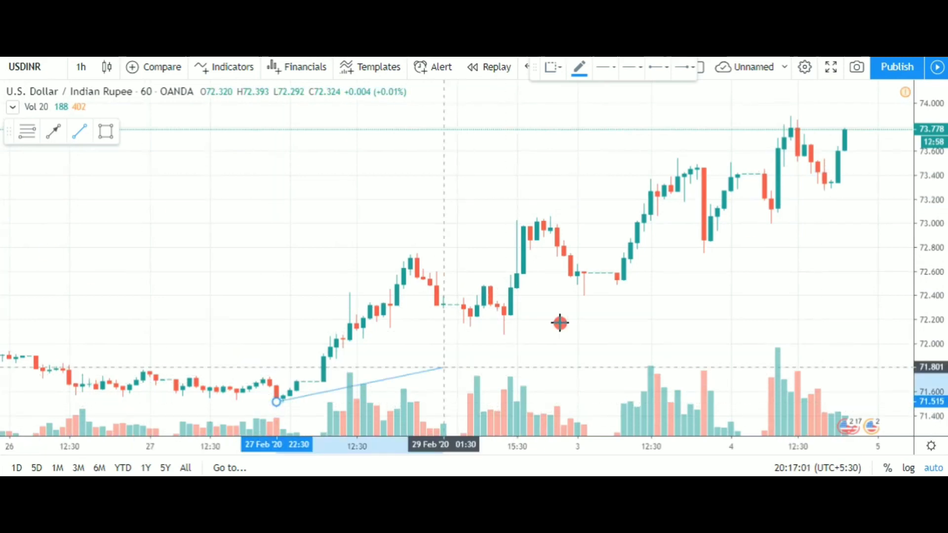
pyautogui.click(536, 308)
pyautogui.moveTo(536, 308); pyautogui.dragTo(928, 166)
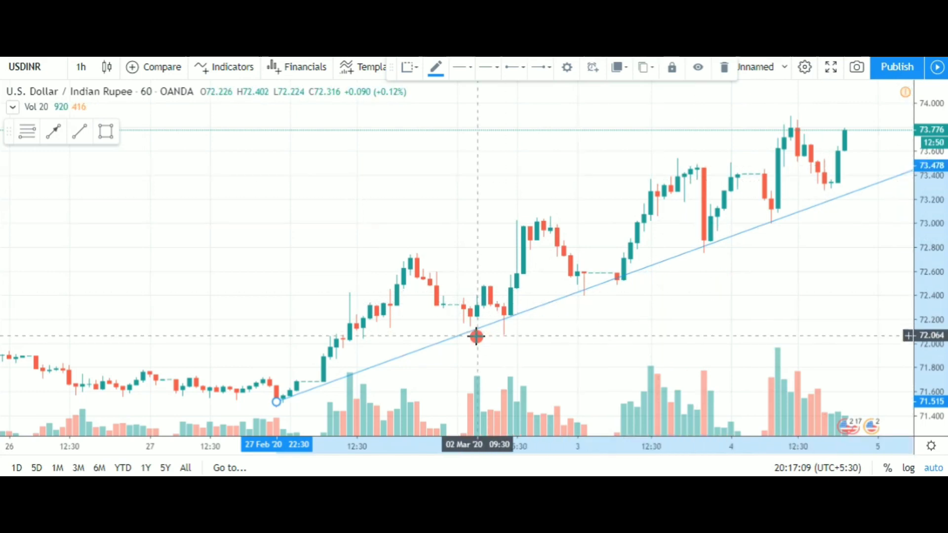